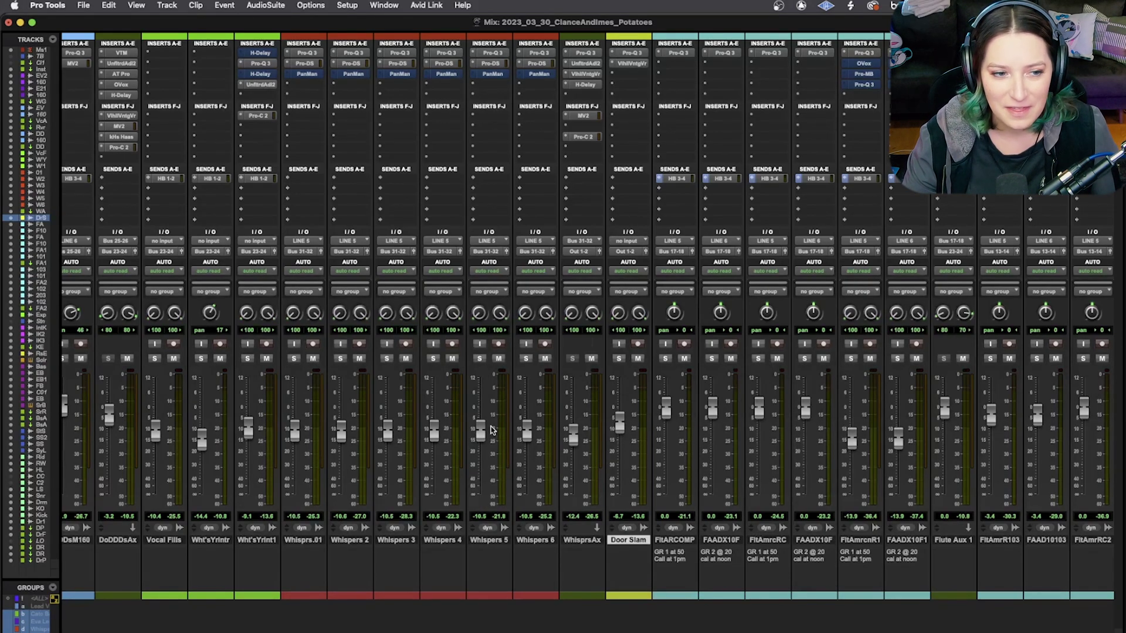
Open the File menu for the open mix session.
left_click(85, 5)
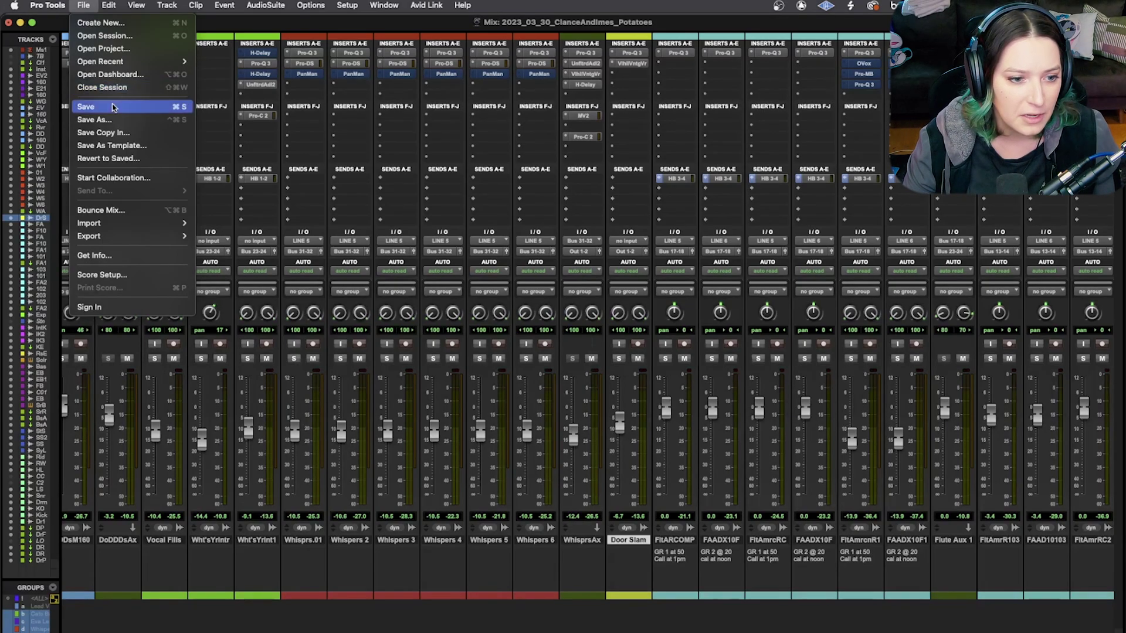
Start Save As Template and open the Category pop-up to browse template categories.
left_click(120, 145)
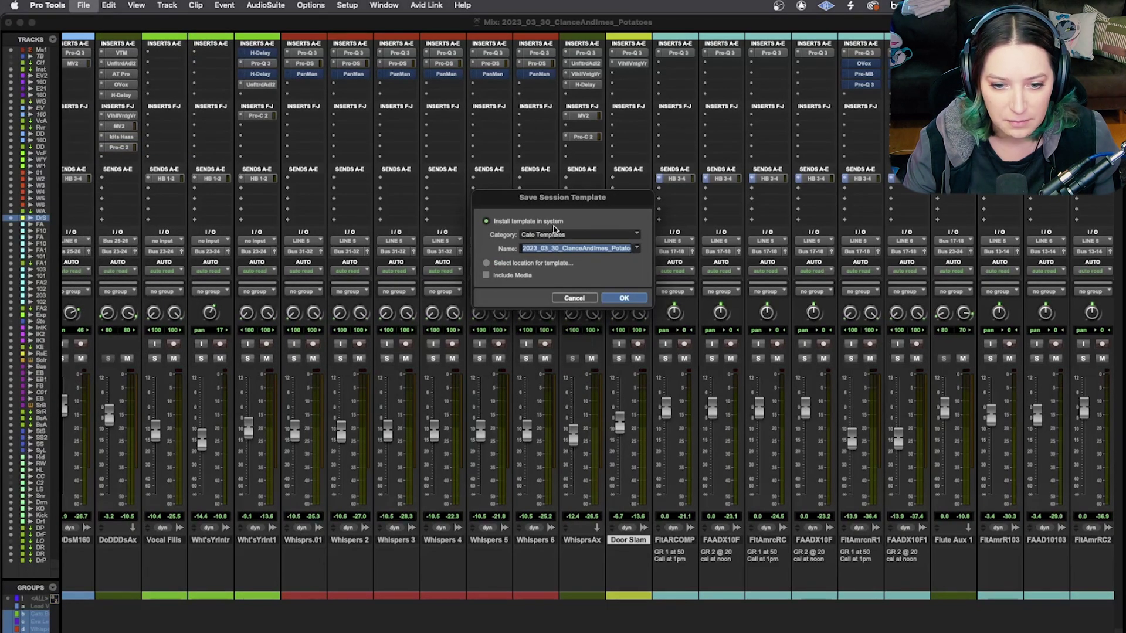
left_click(563, 235)
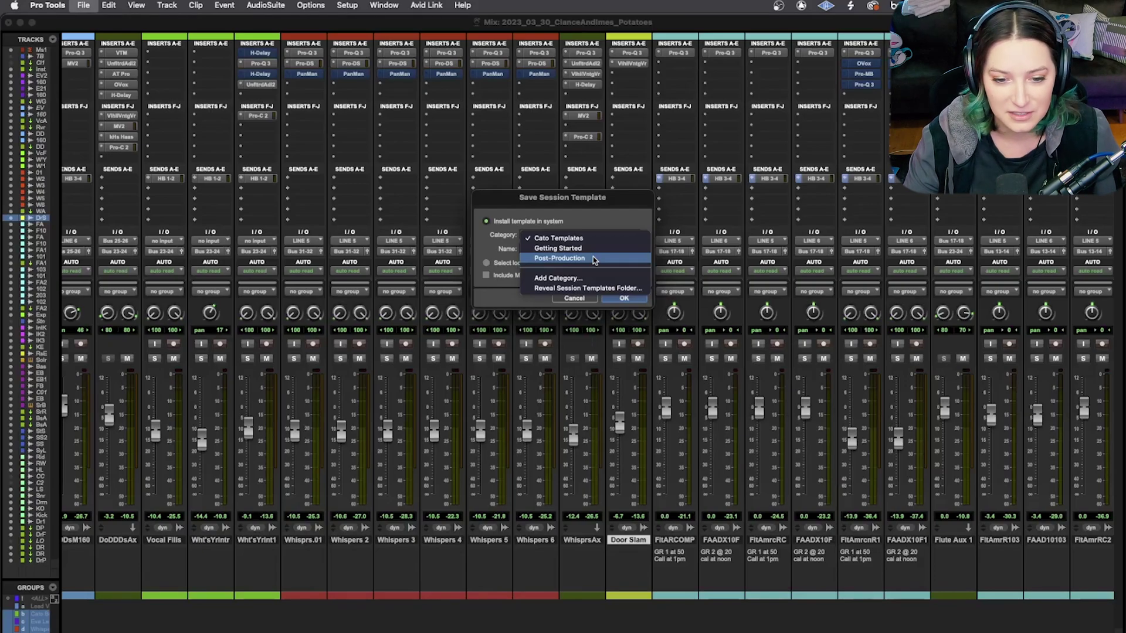
Reveal the session templates folder in Finder, view its Post-Production folder, then return to Pro Tools.
left_click(542, 291)
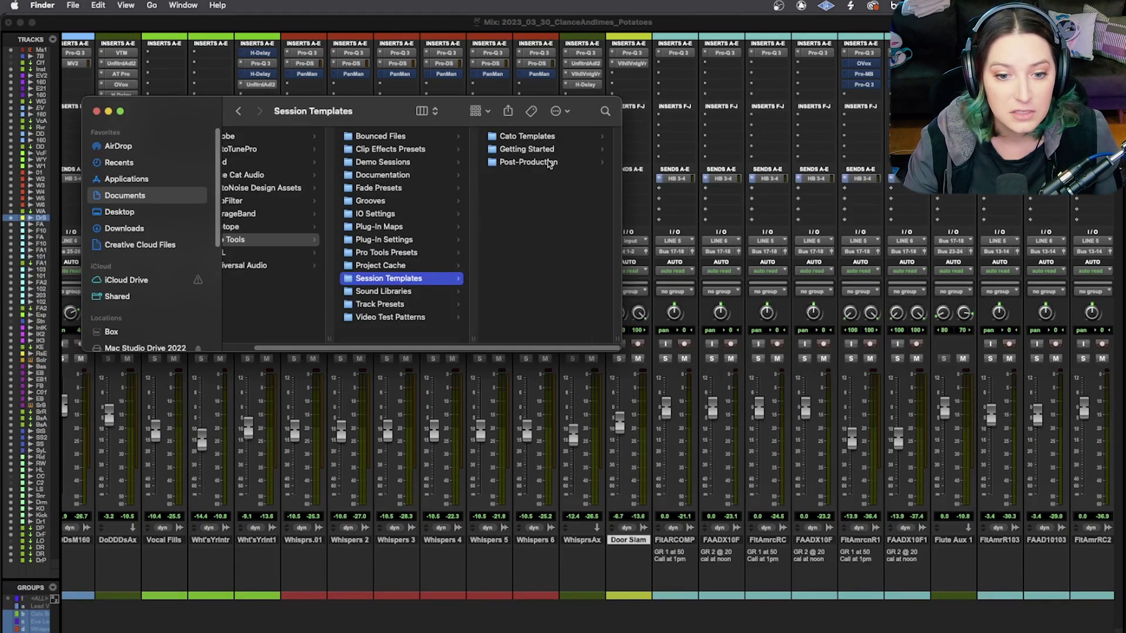
left_click(549, 163)
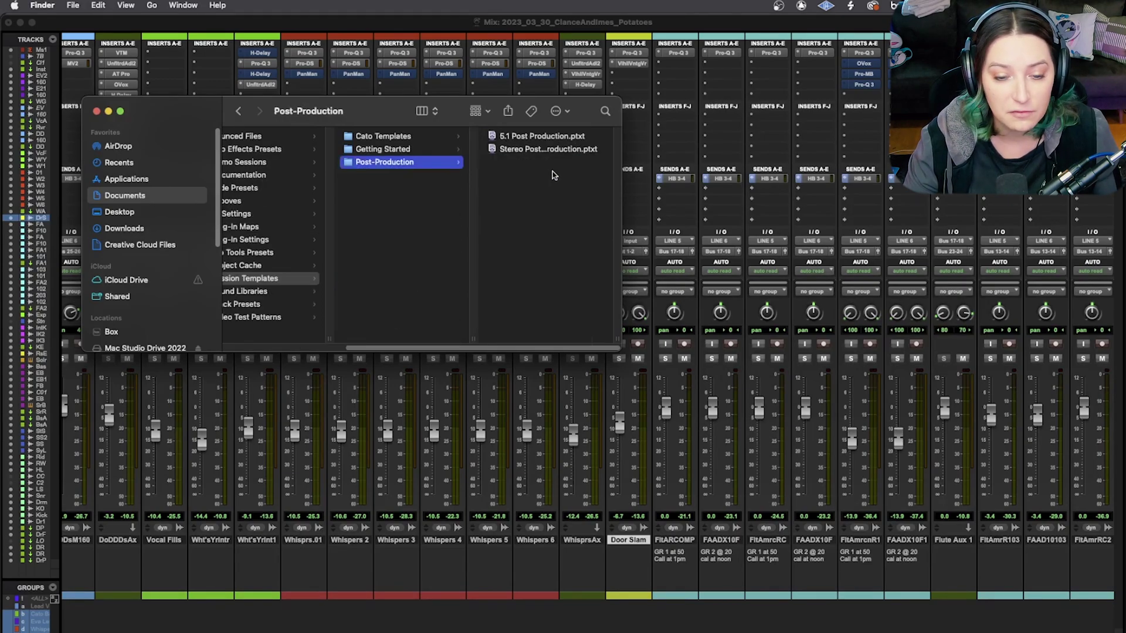
left_click(215, 29)
Set the template category to Post-Production, with Include Media unchecked, and edit the template name.
left_click(75, 3)
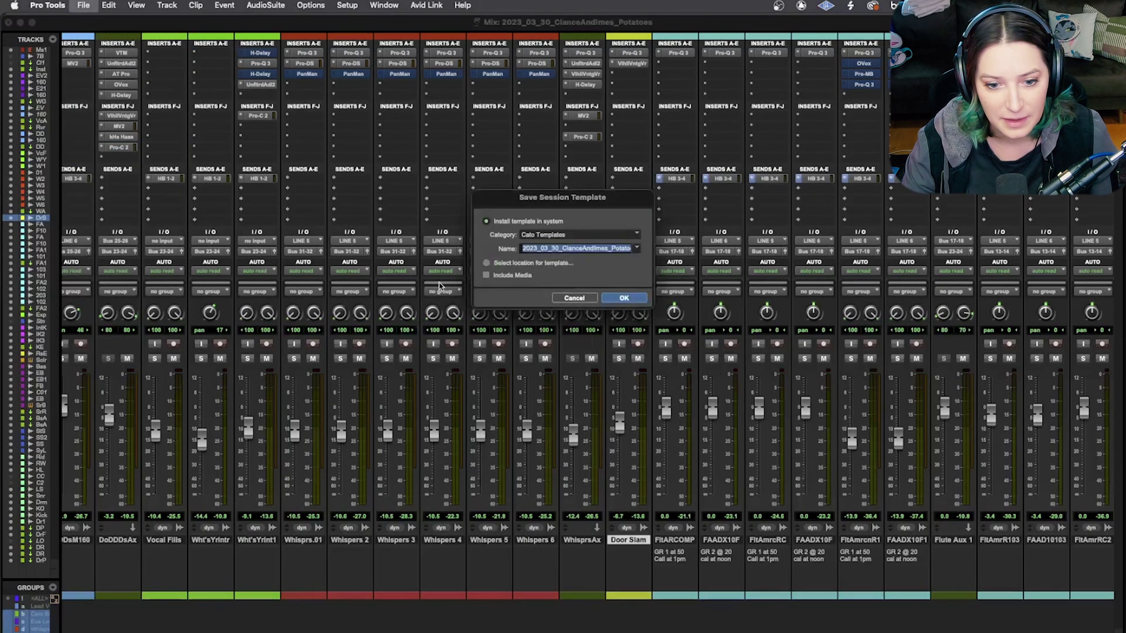
left_click(537, 235)
left_click(552, 260)
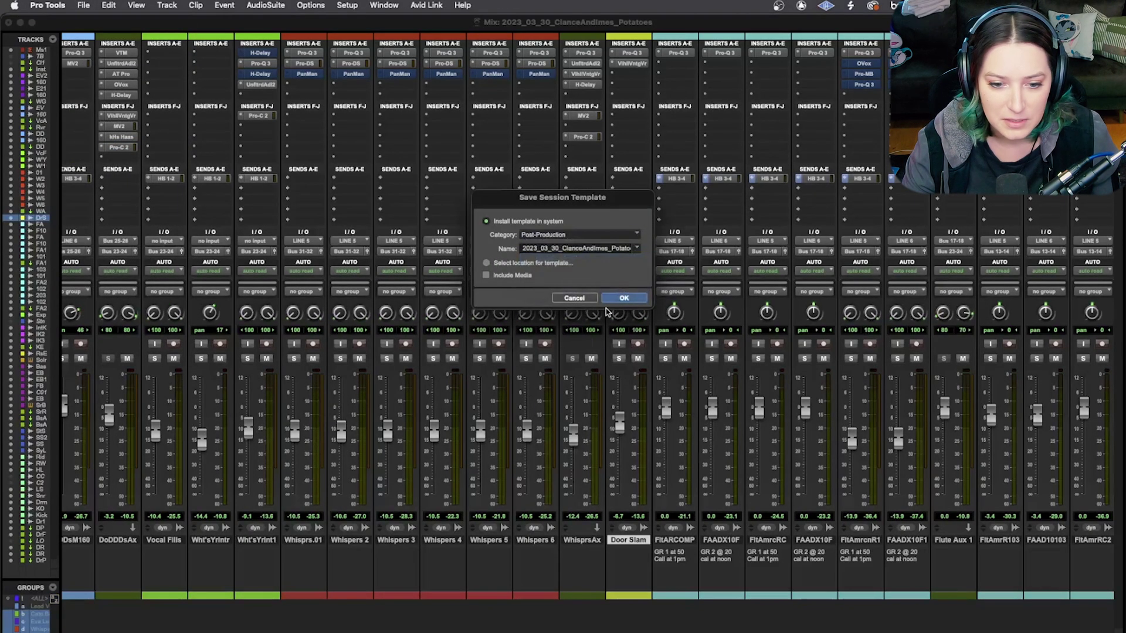
left_click(586, 249)
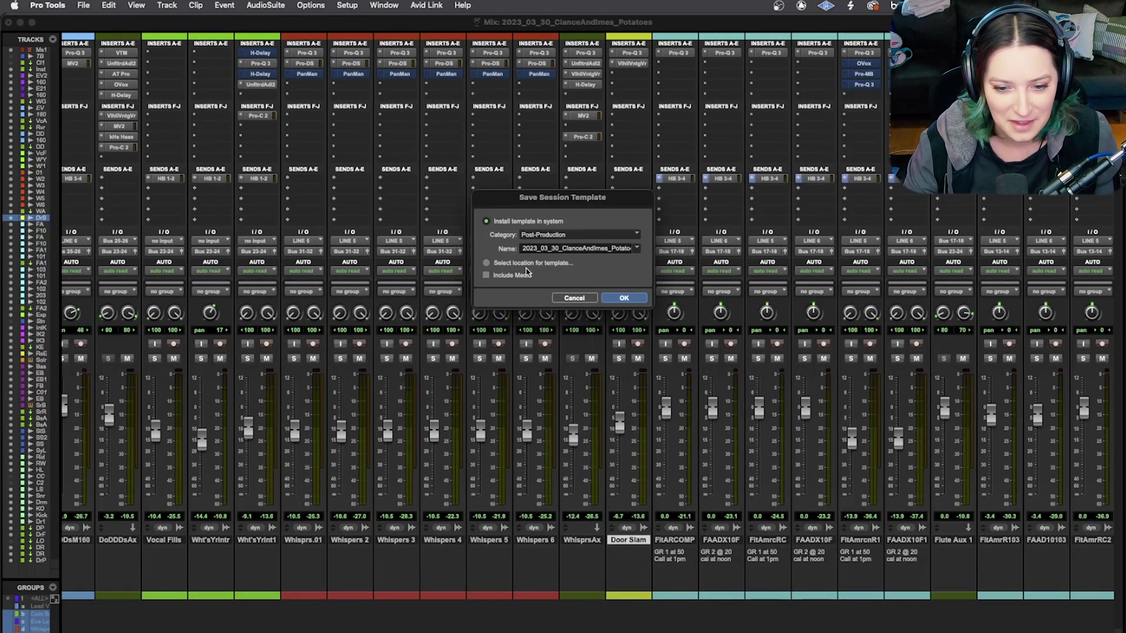
Save the template and select the new 2023_03_30_ClanceAndImes_Potatoes.ptxt in Finder.
left_click(624, 299)
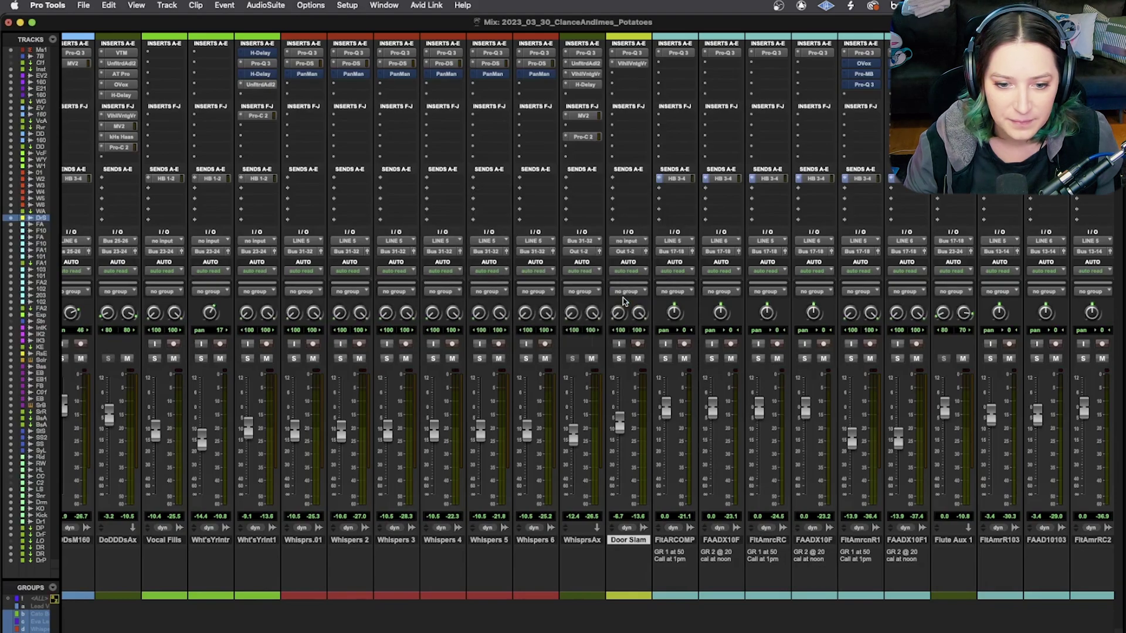
key("super+Tab")
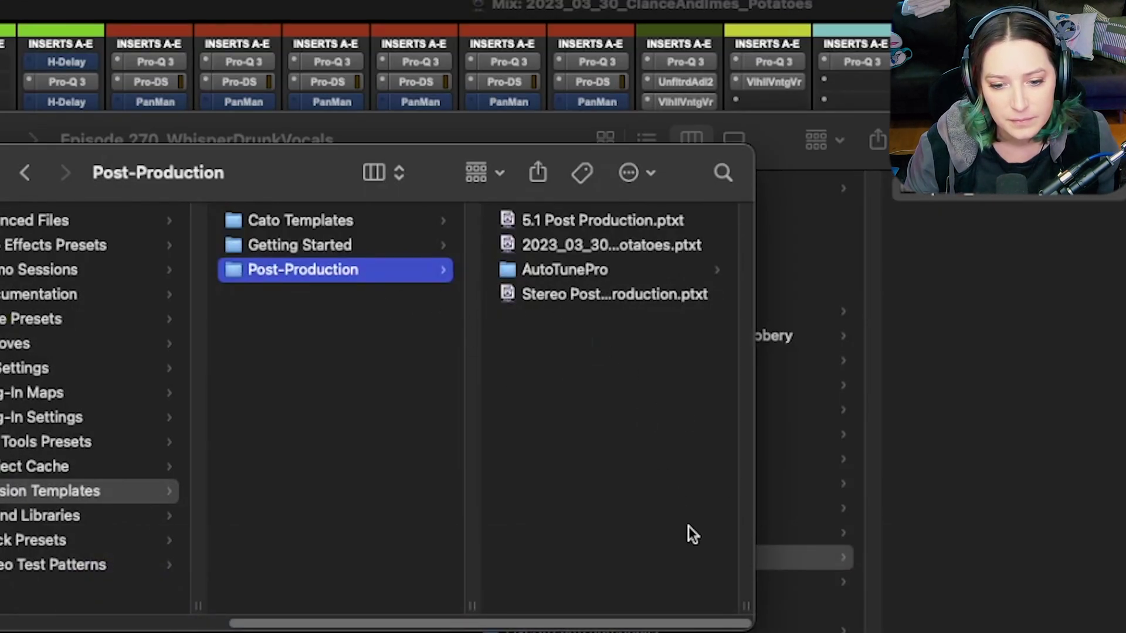
left_click_drag(751, 625, 1008, 613)
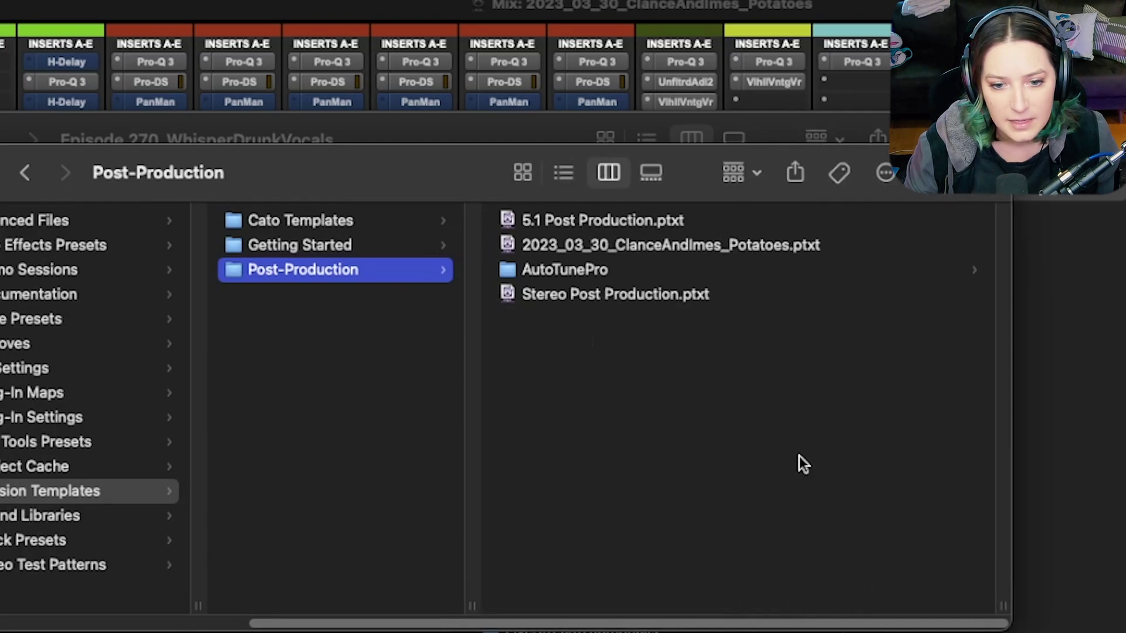
left_click(688, 244)
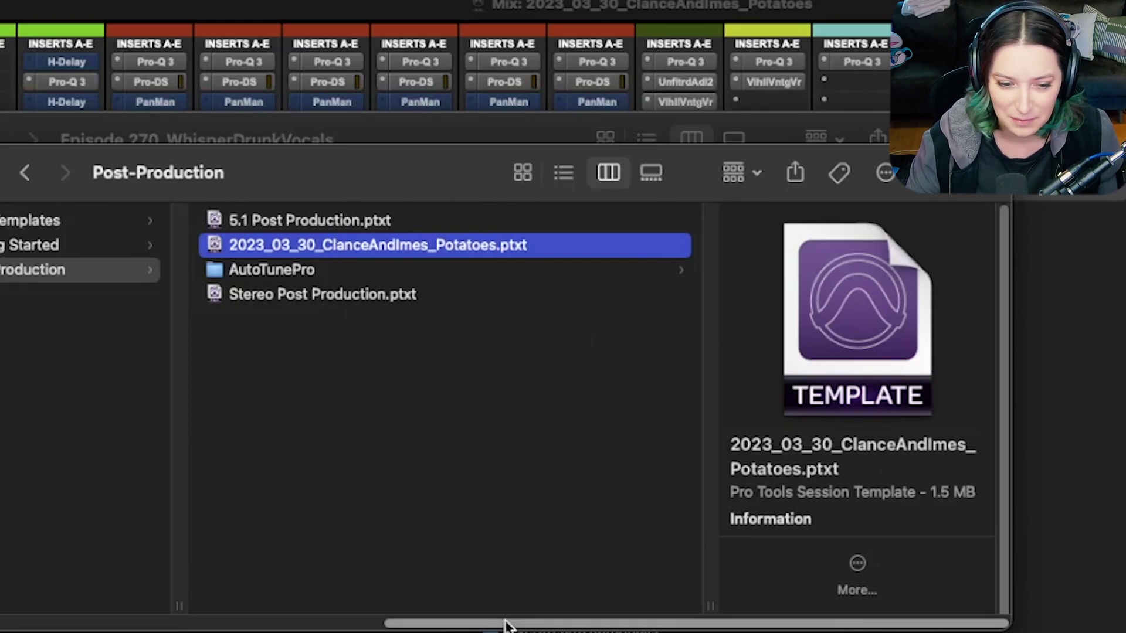
Resize the Finder columns so the 1.5 MB template's name and preview fit.
left_click_drag(505, 625, 76, 618)
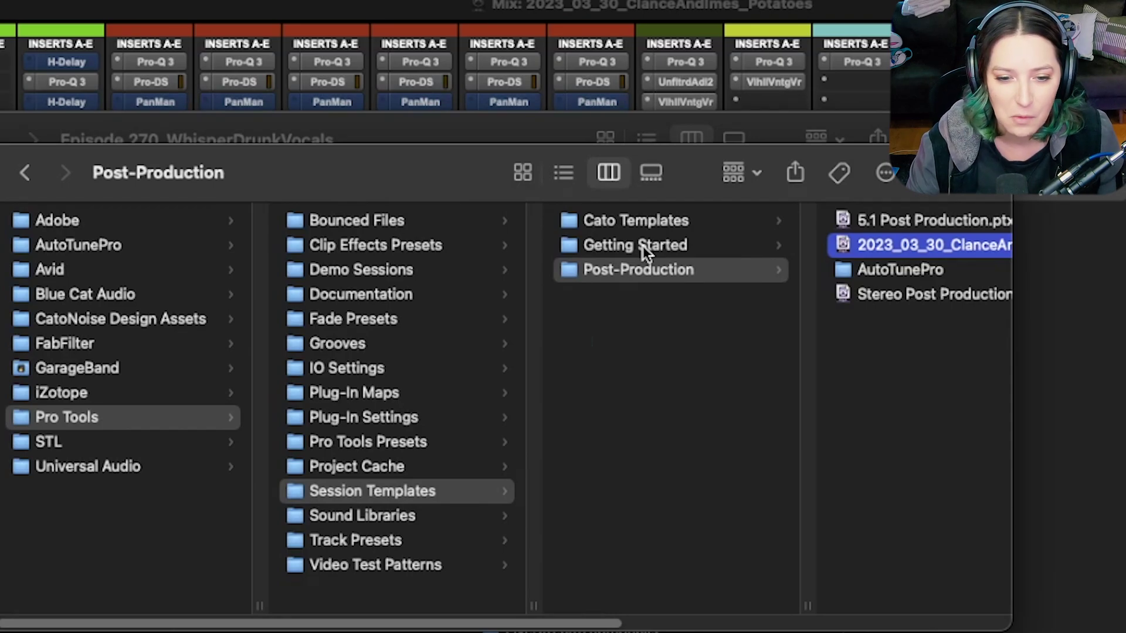
left_click_drag(522, 623, 526, 624)
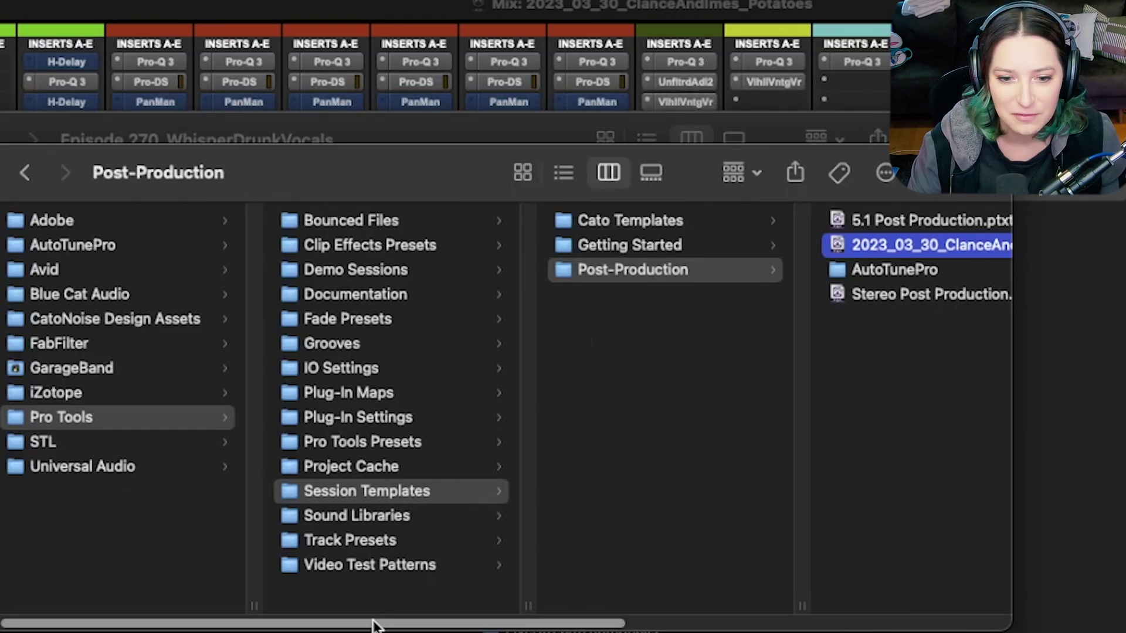
left_click_drag(377, 624, 591, 621)
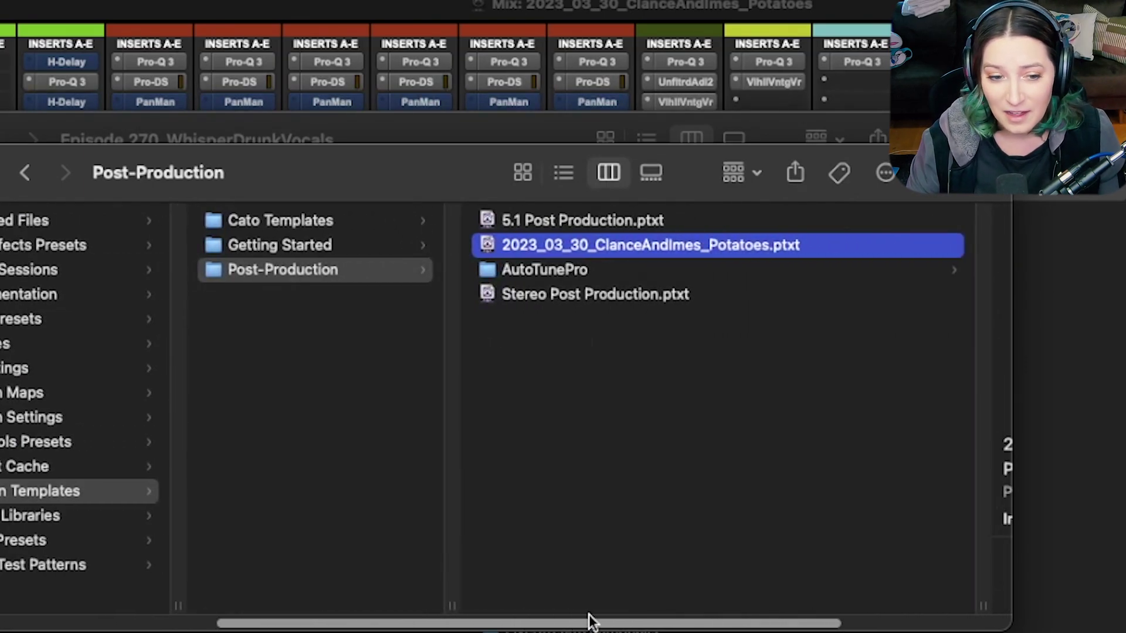
left_click_drag(582, 623, 772, 614)
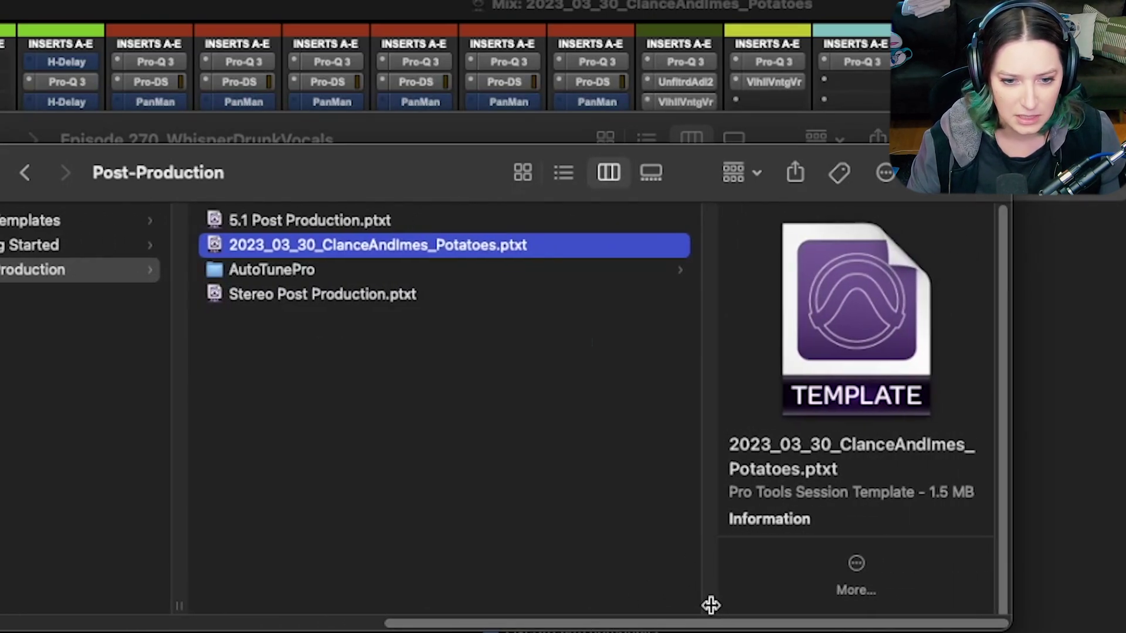
left_click_drag(711, 606, 655, 627)
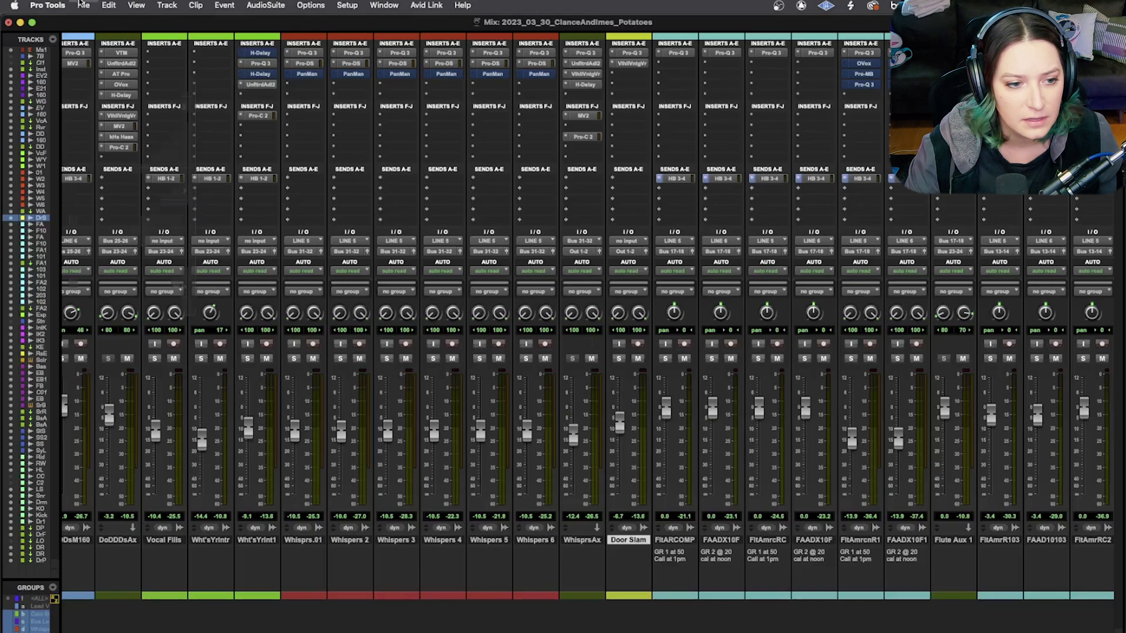
Close the mix session without saving, then bring up the Dashboard to start a new session.
left_click(83, 4)
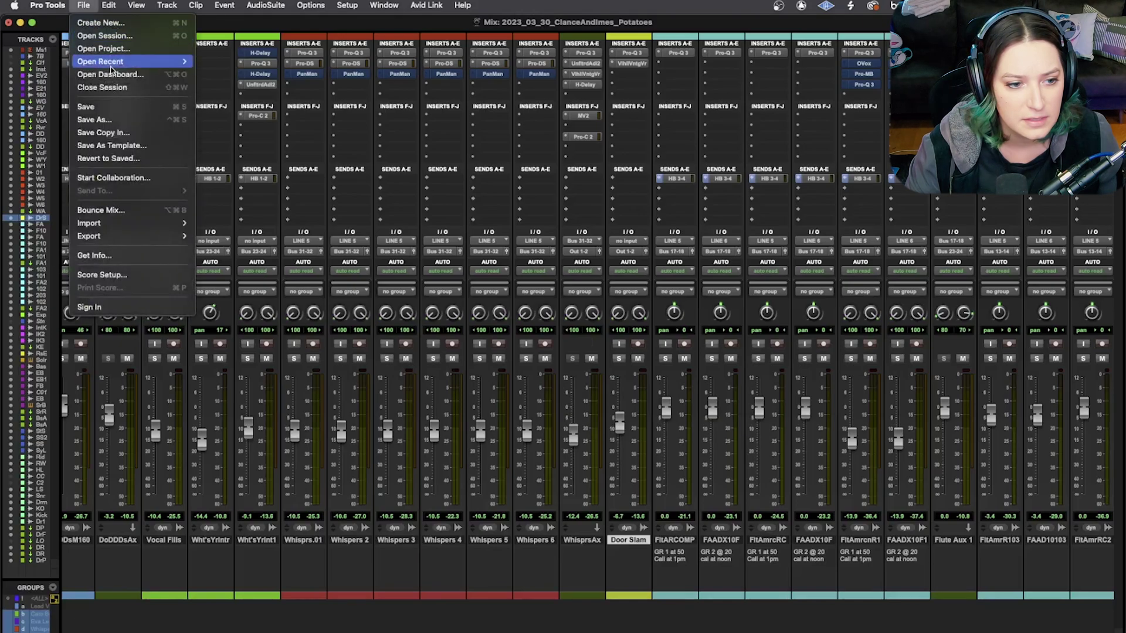
left_click(111, 88)
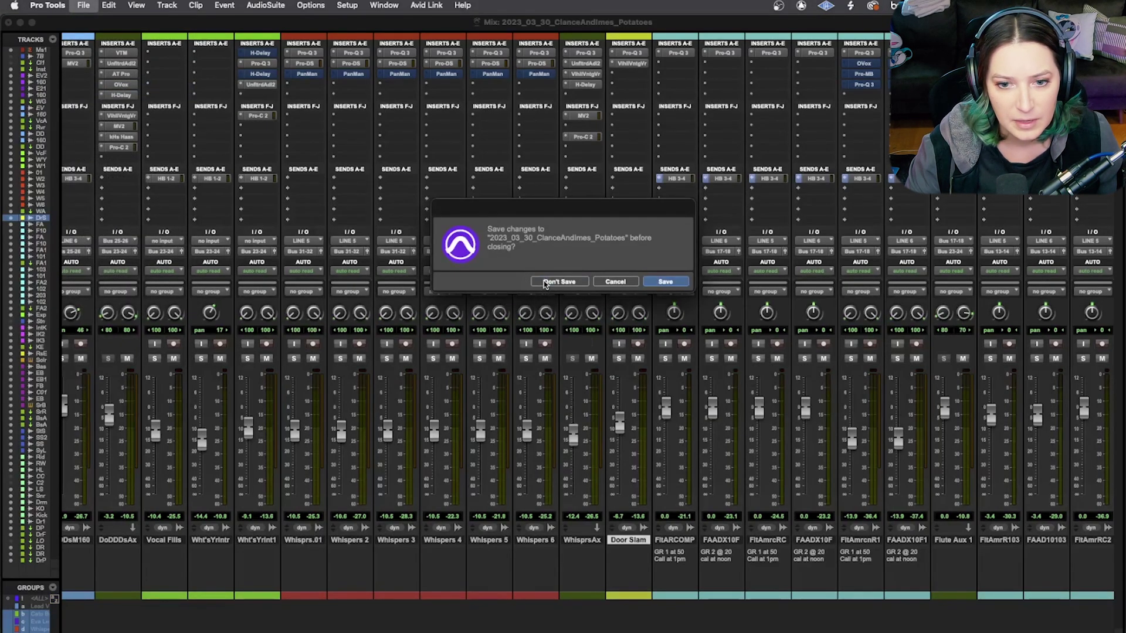
left_click(545, 283)
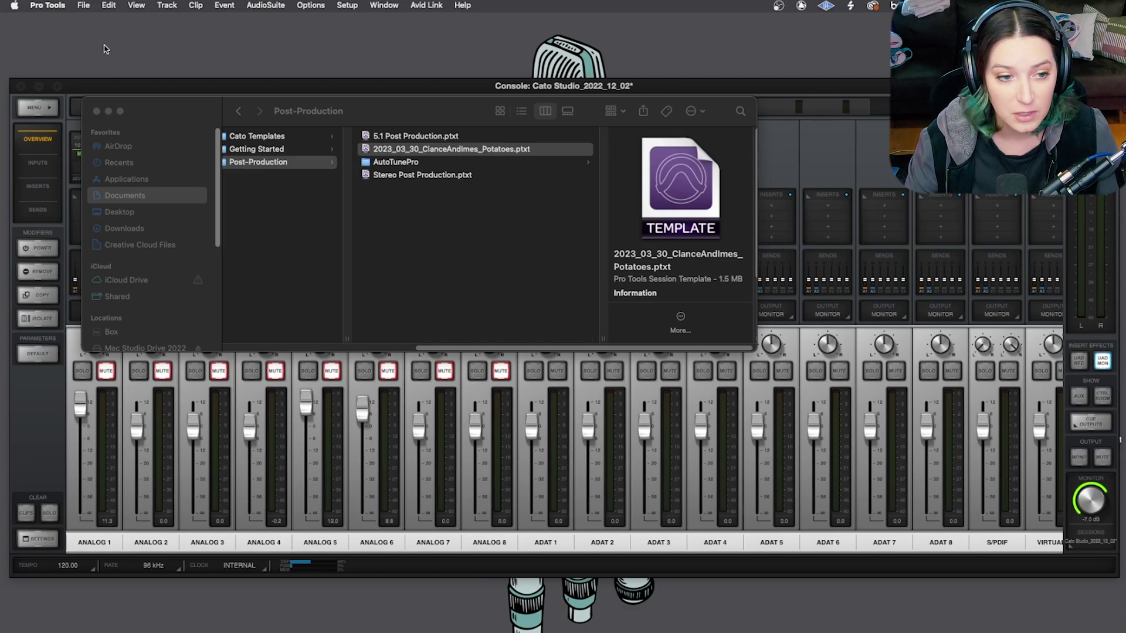
left_click(86, 5)
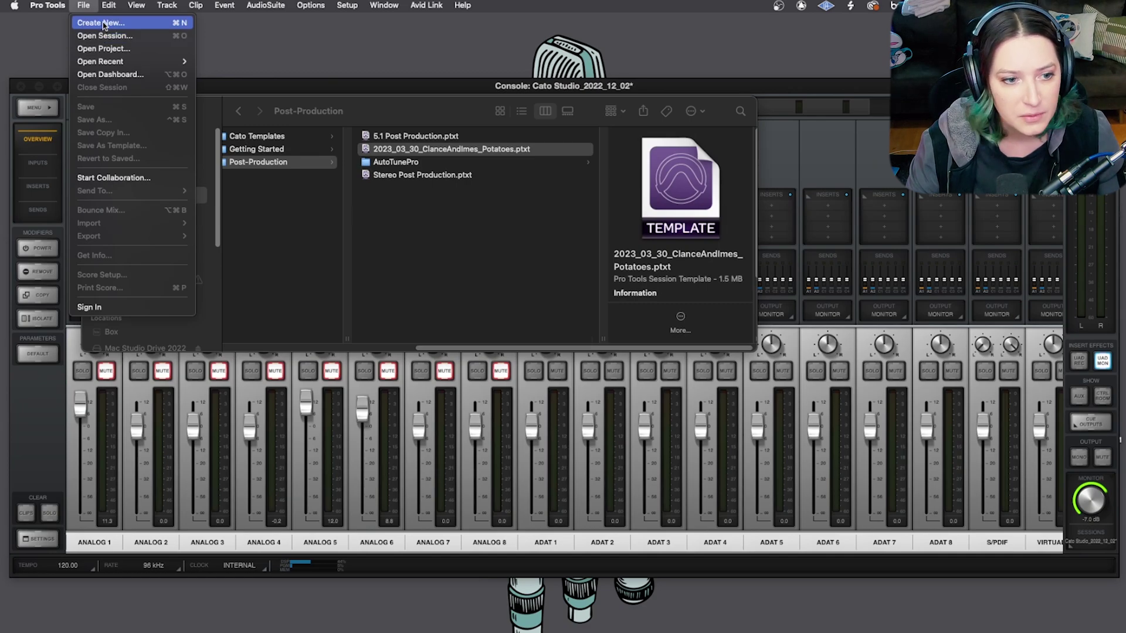
left_click(103, 24)
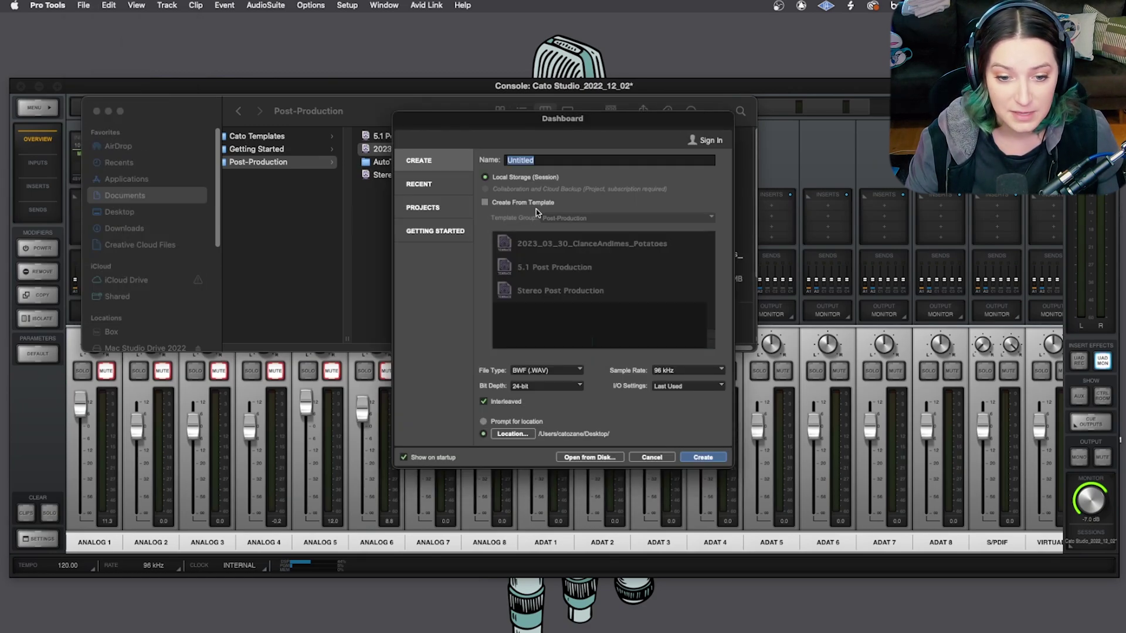
Create session 2023_03_30_test from the 2023_03_30_ClanceAndImes_Potatoes Post-Production template.
left_click(503, 204)
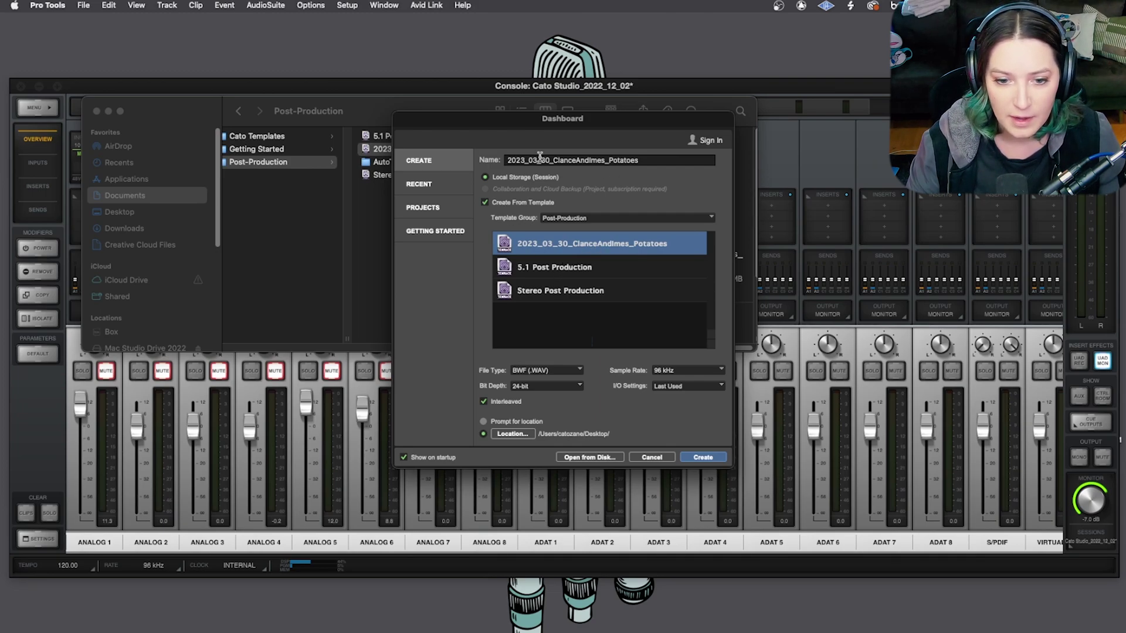
left_click(641, 157)
left_click_drag(641, 158, 554, 160)
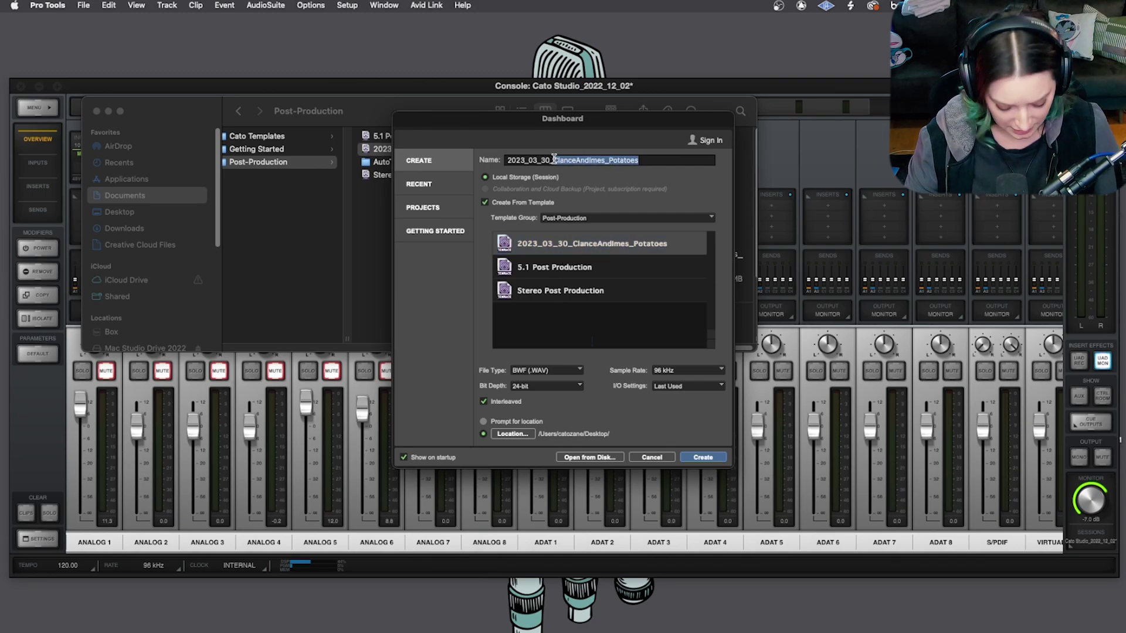
type("test")
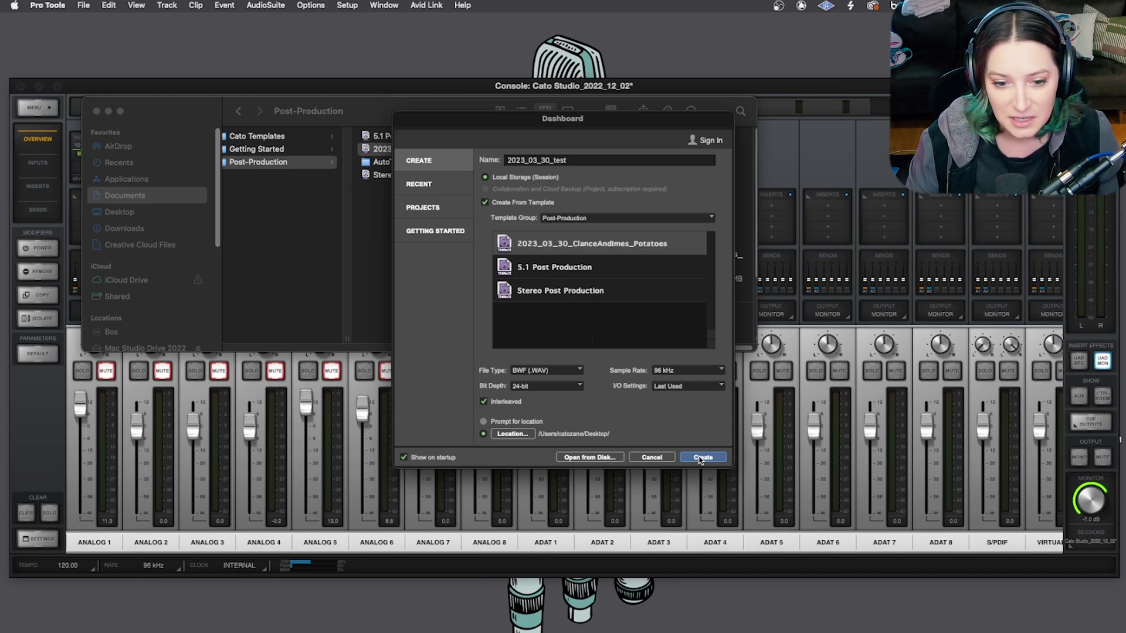
left_click(699, 459)
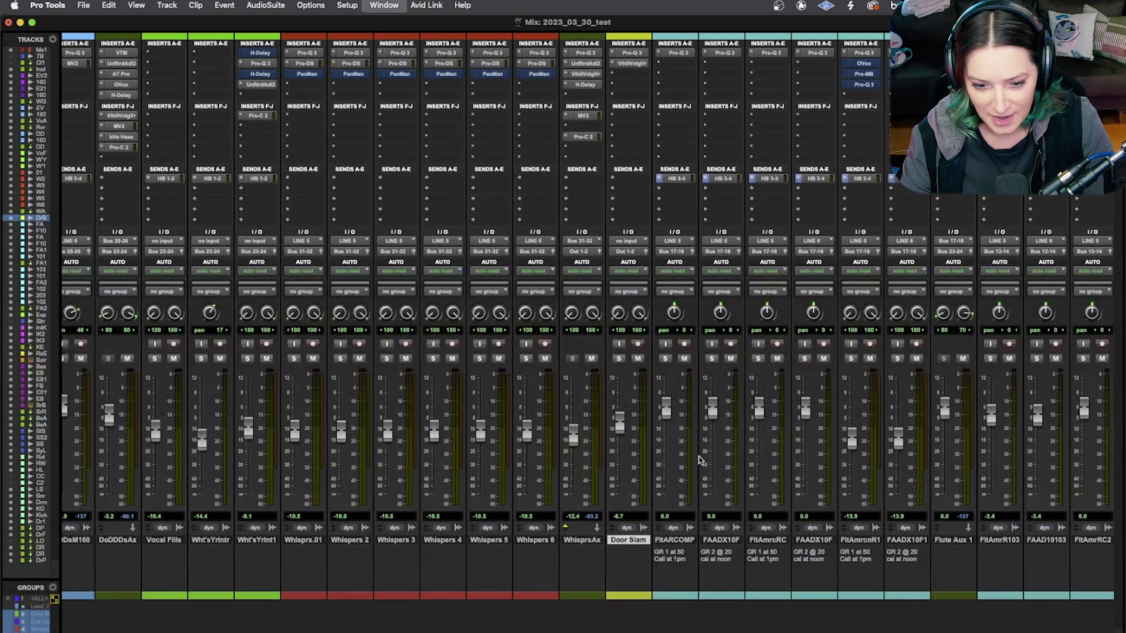
Switch 2023_03_30_test from the Mix window to the Edit window with Cmd+=.
key("super+equal")
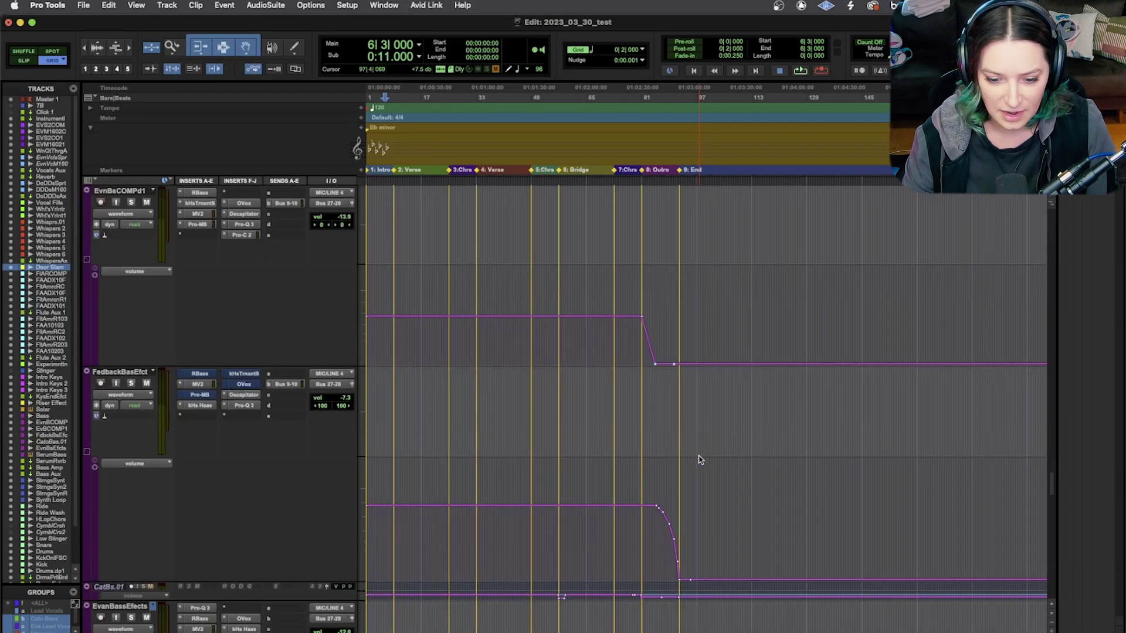
scroll(700, 459, "down", 20)
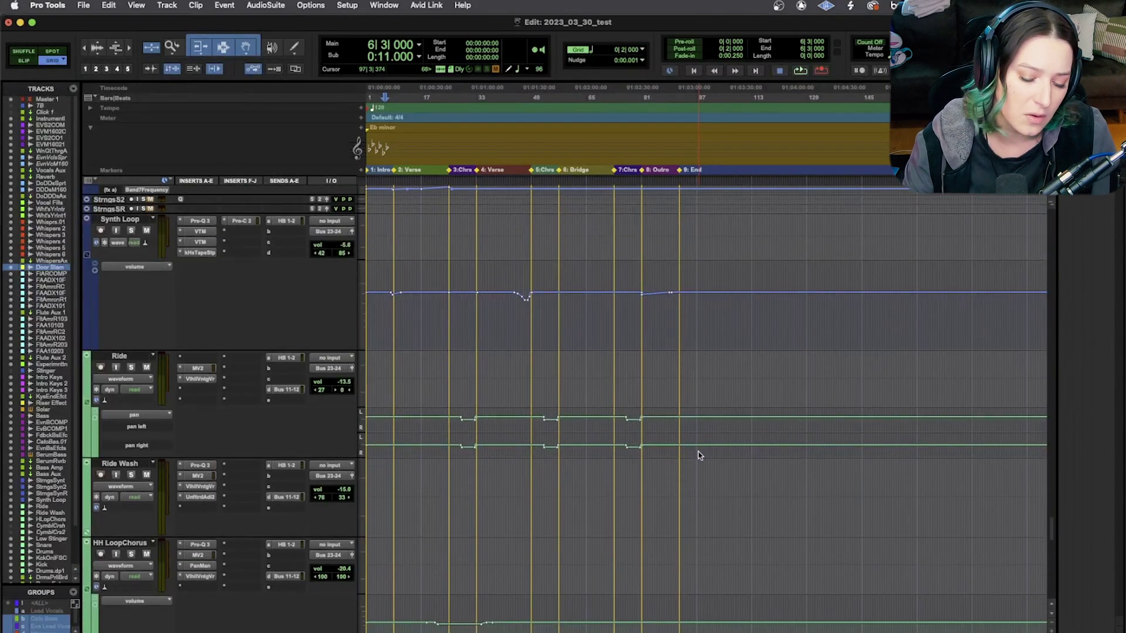
scroll(699, 457, "down", 15)
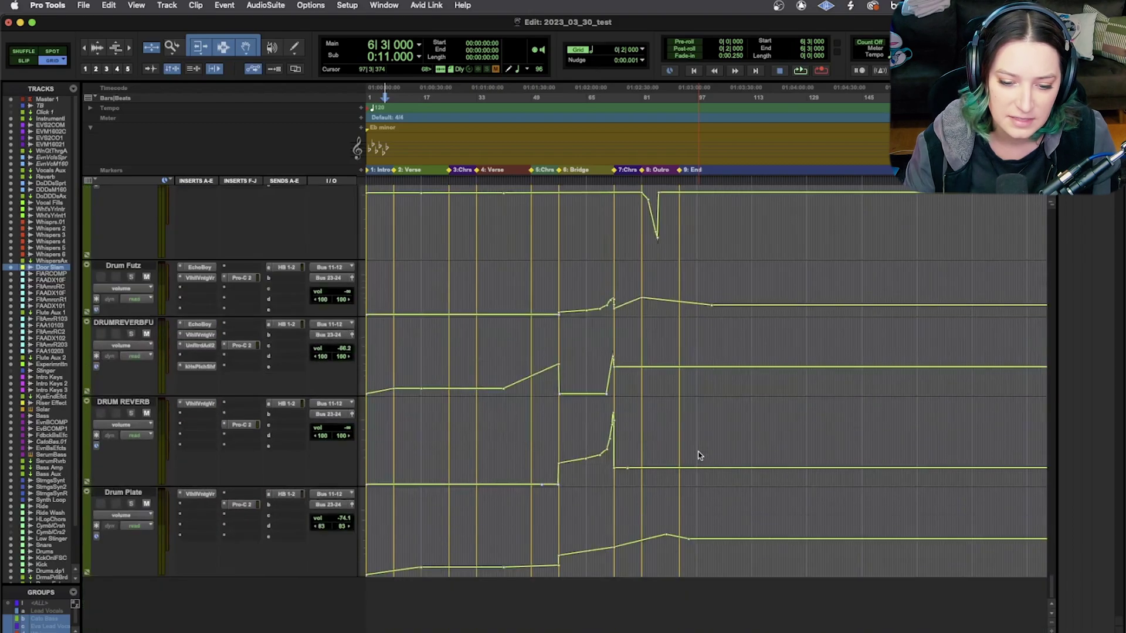
scroll(699, 456, "up", 15)
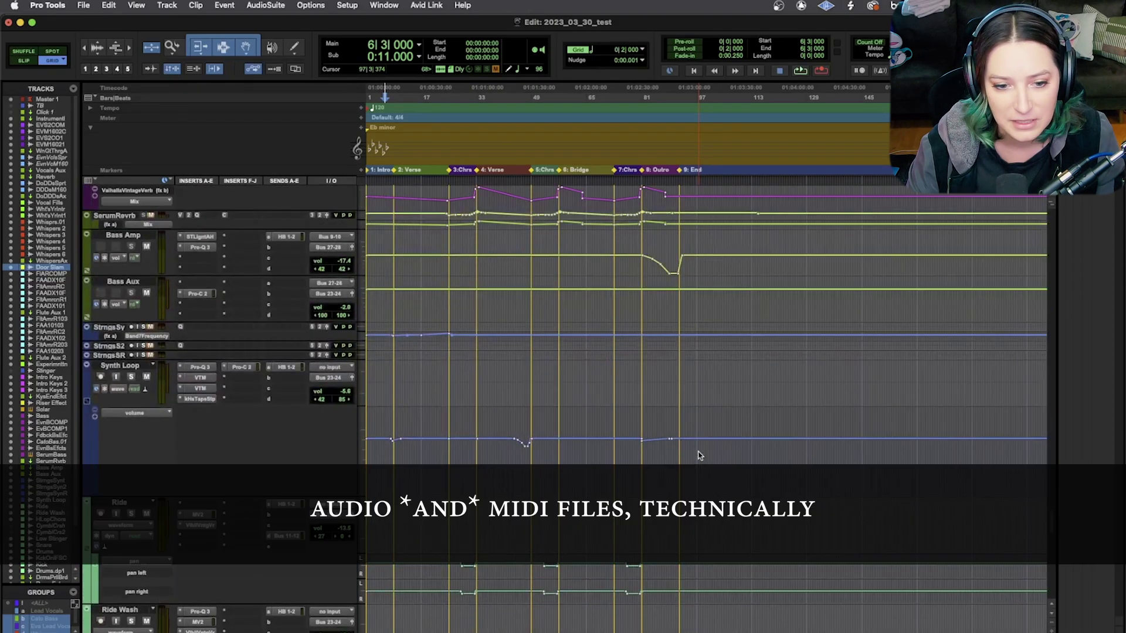
scroll(700, 456, "up", 10)
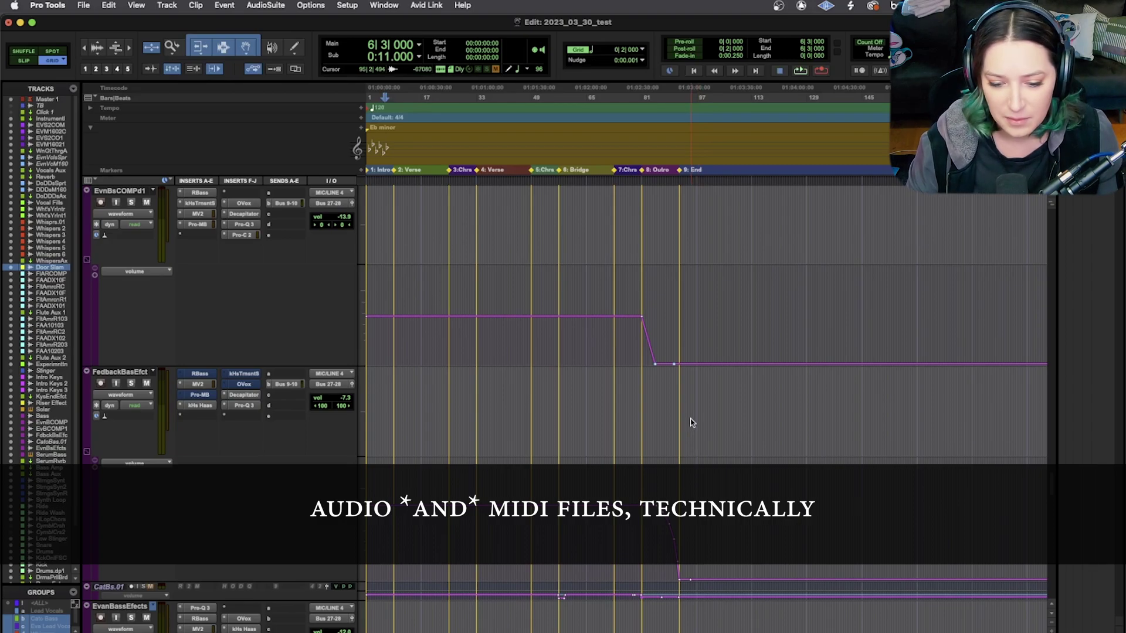
scroll(672, 446, "down", 5)
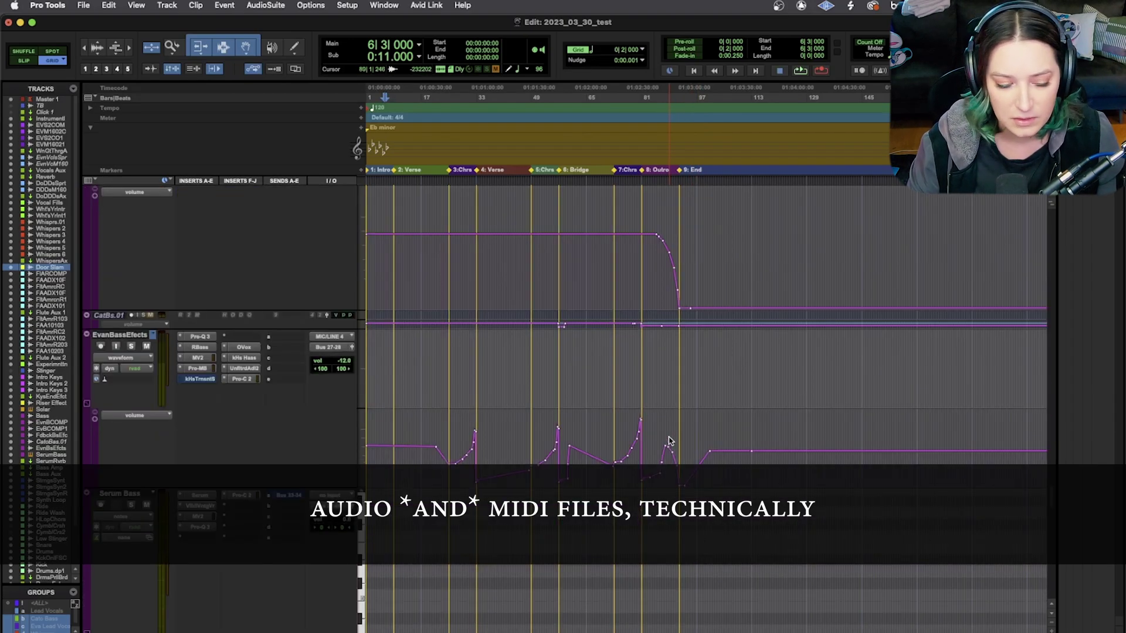
scroll(670, 441, "down", 4)
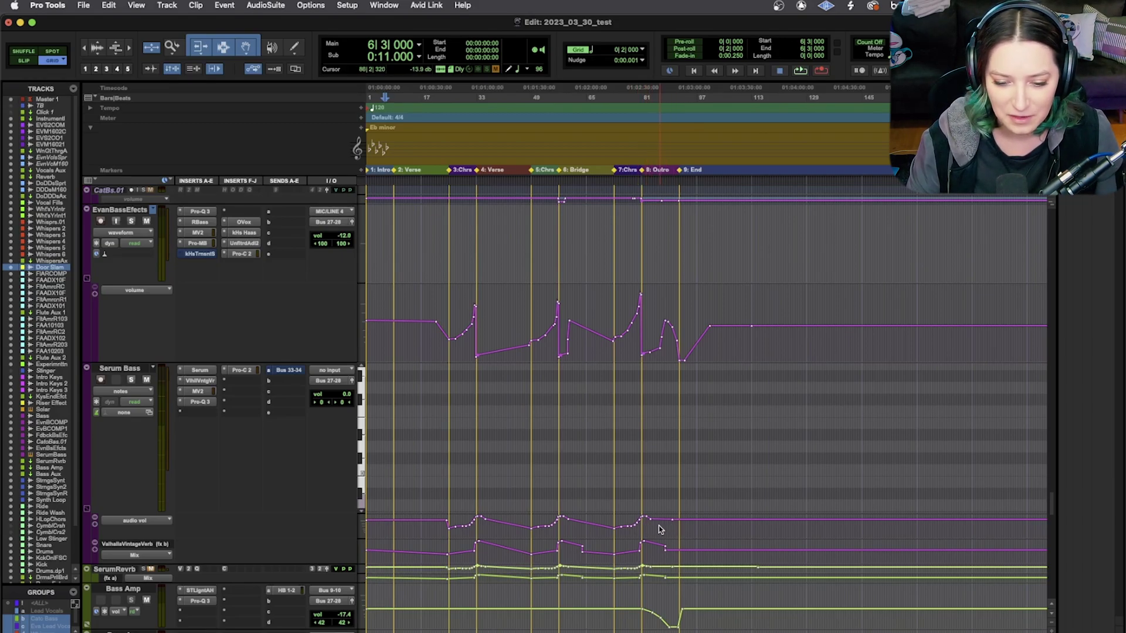
scroll(532, 521, "down", 5)
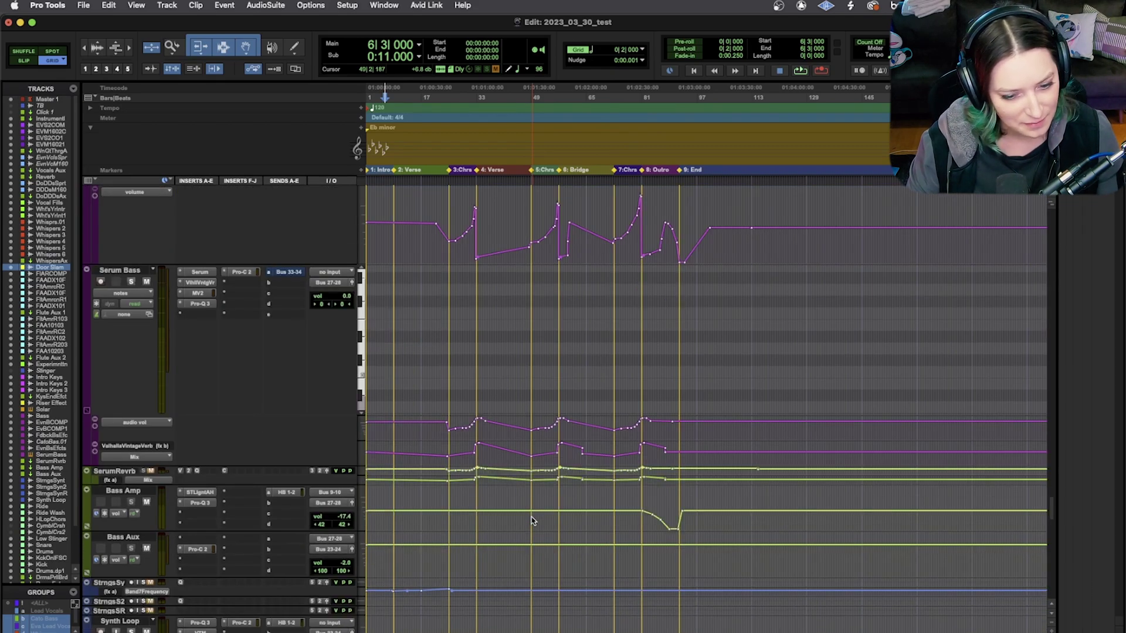
scroll(532, 521, "up", 3)
scroll(532, 521, "down", 3)
scroll(532, 521, "down", 20)
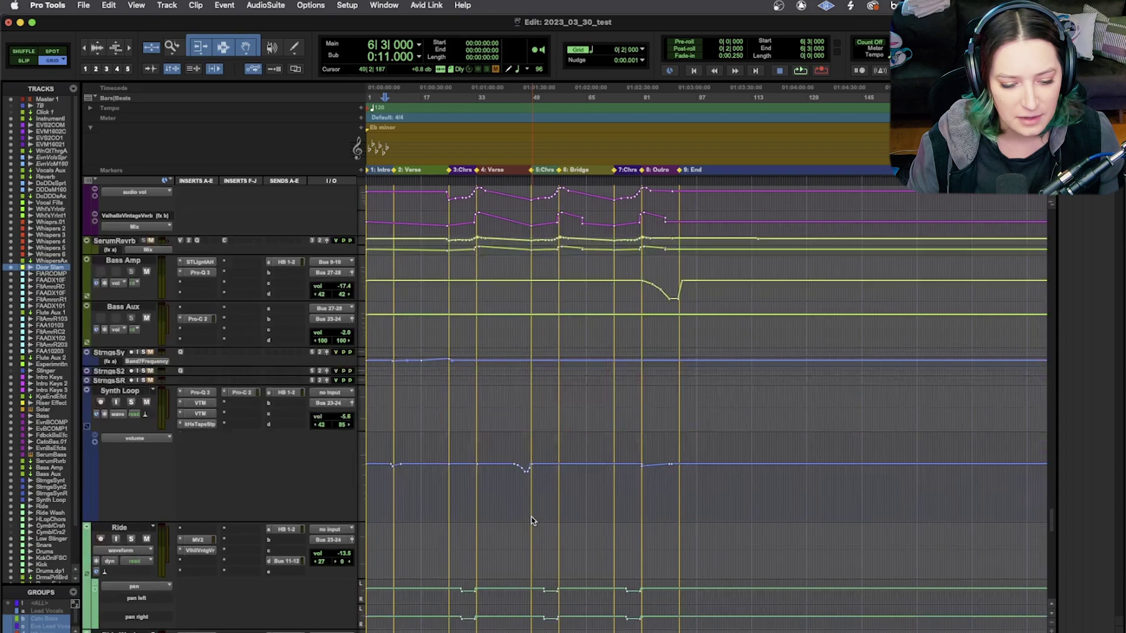
scroll(531, 521, "down", 20)
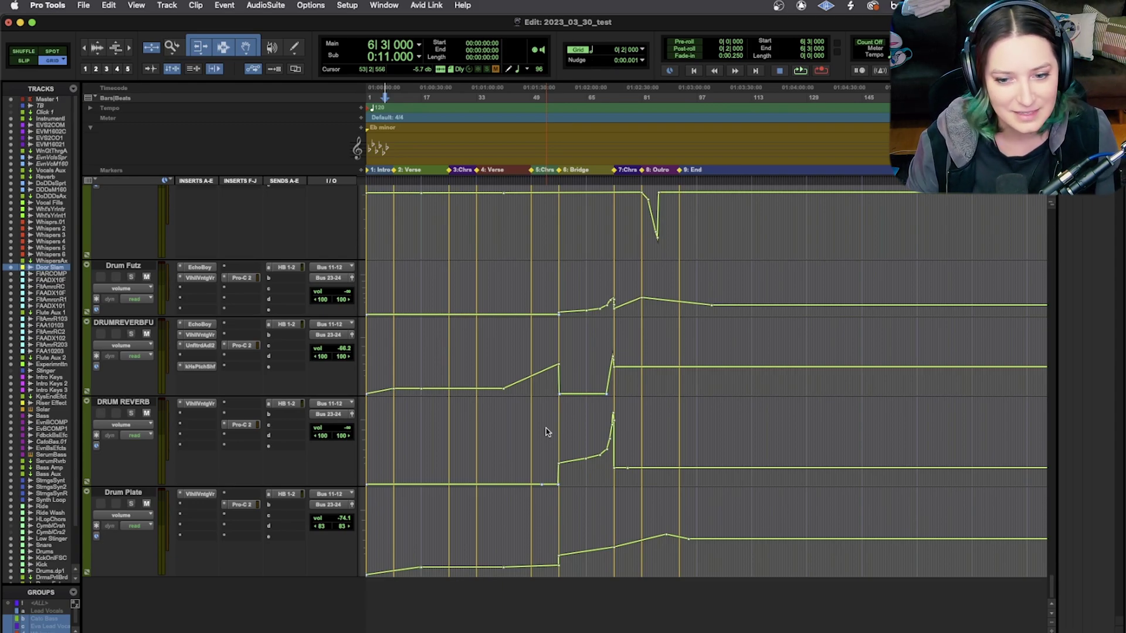
scroll(545, 432, "down", 15)
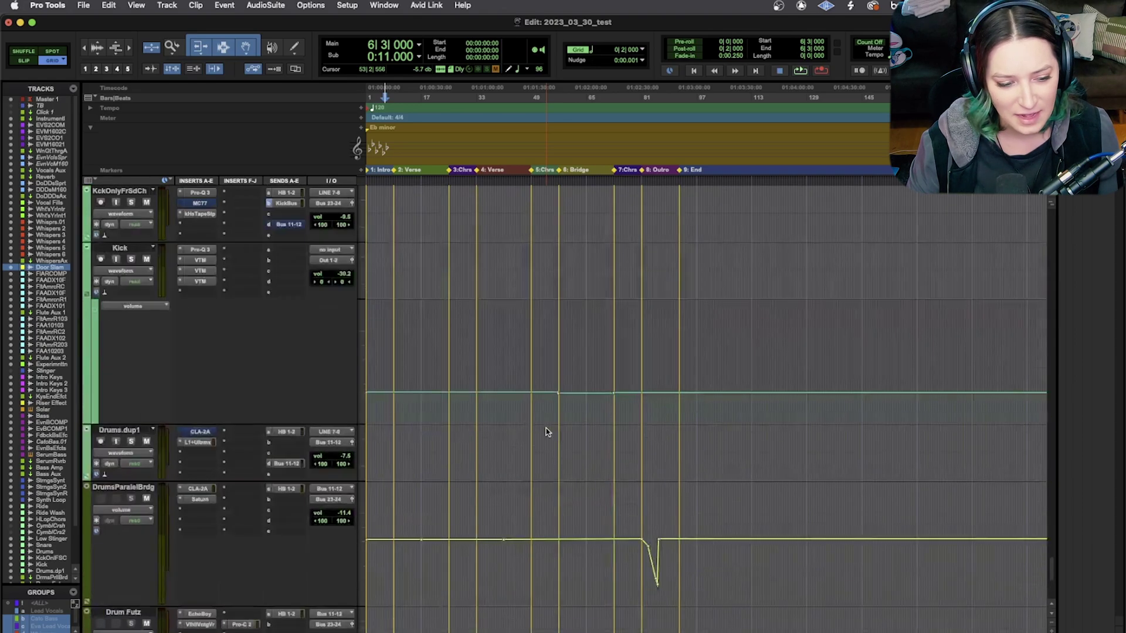
scroll(544, 459, "up", 10)
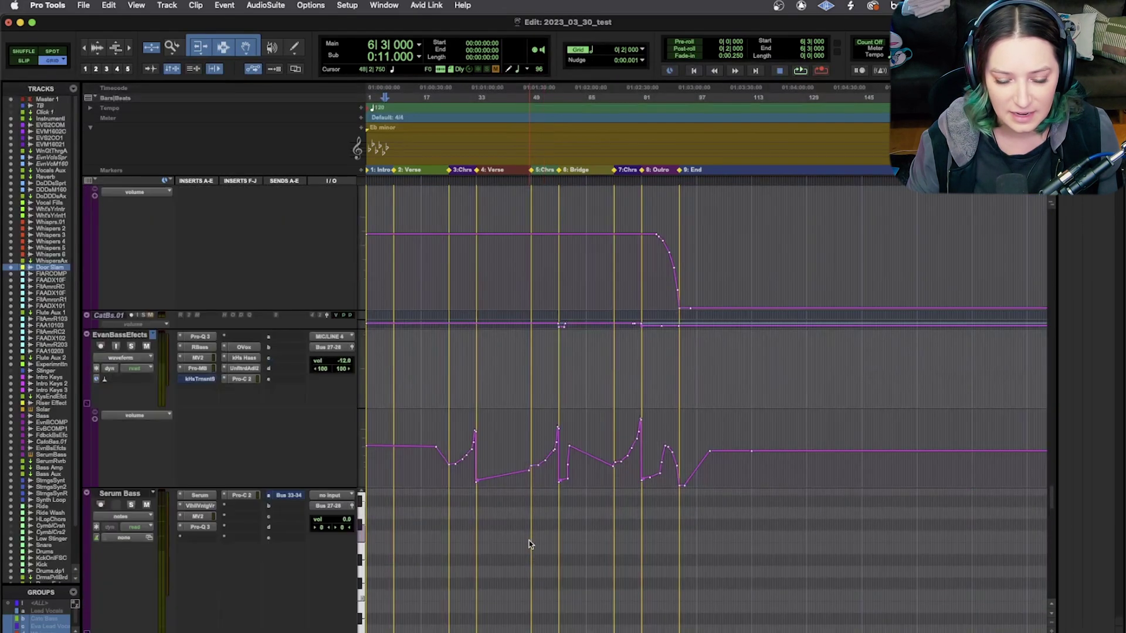
scroll(529, 544, "up", 6)
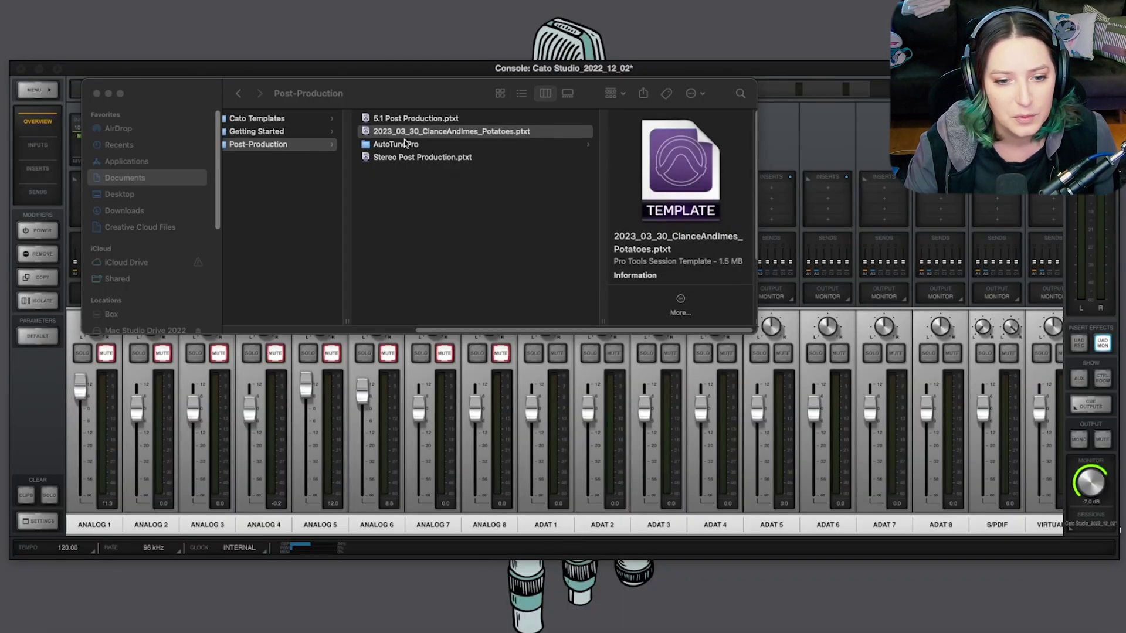
Trash the Potatoes .ptxt template, close the Finder windows, and delete the 2023_03_30_test folder.
left_click(449, 132)
key("super+BackSpace")
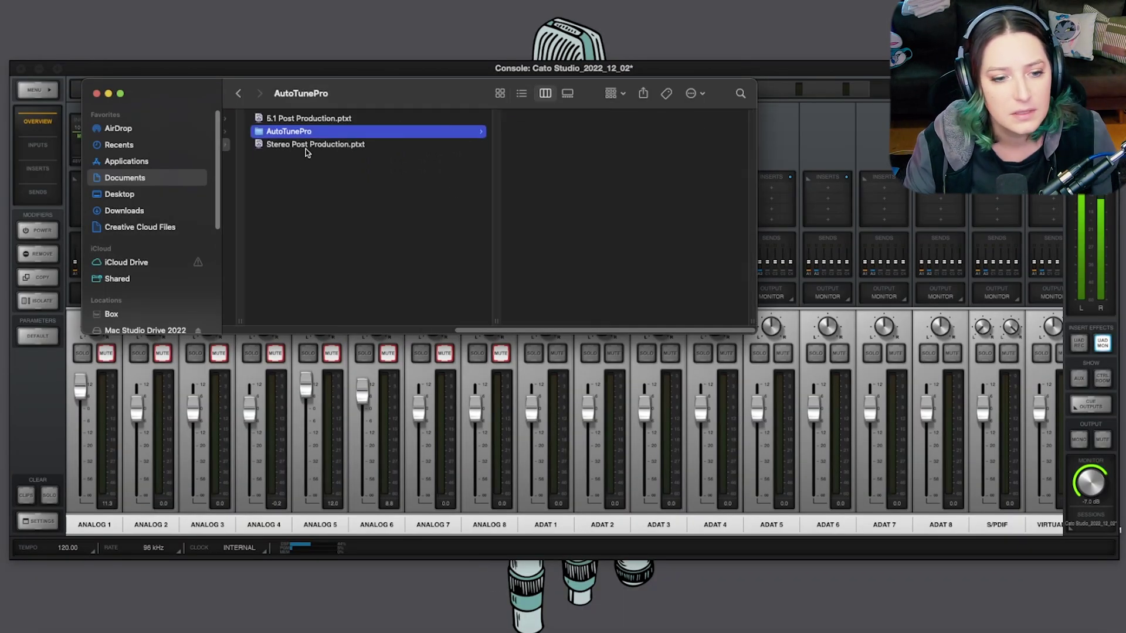
left_click(421, 132)
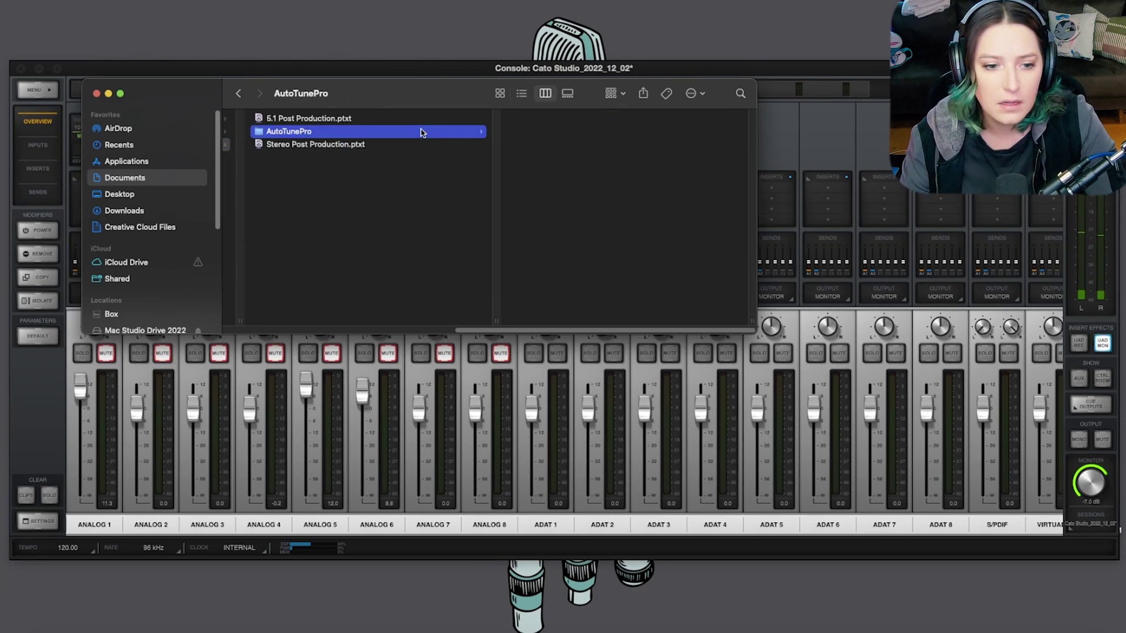
key("Down")
key("super+w")
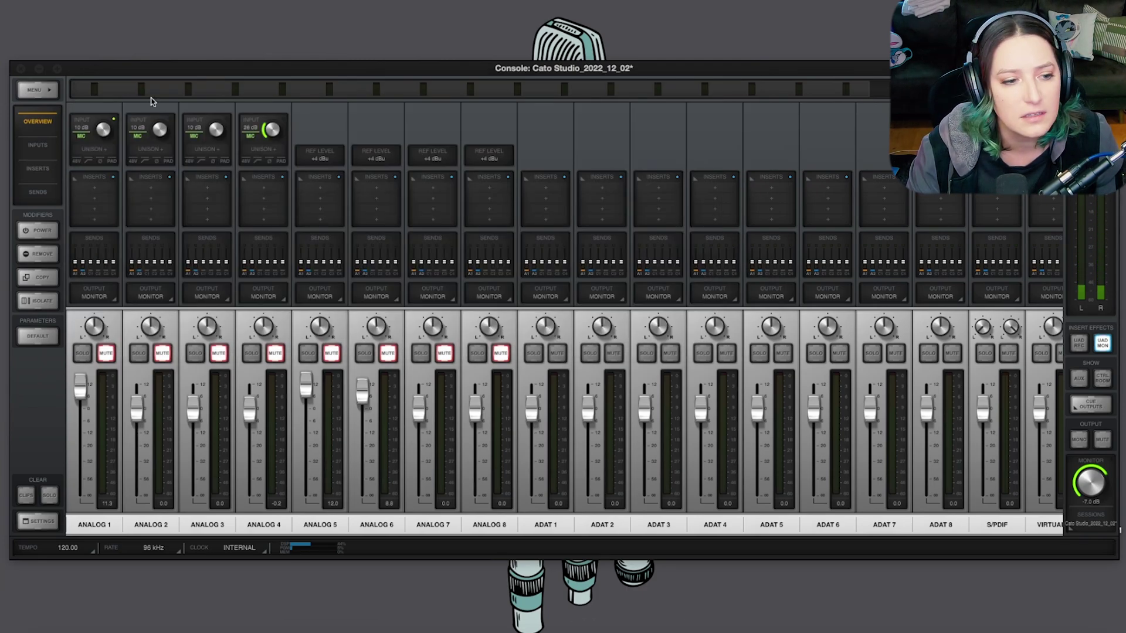
left_click(36, 69)
left_click(1059, 258)
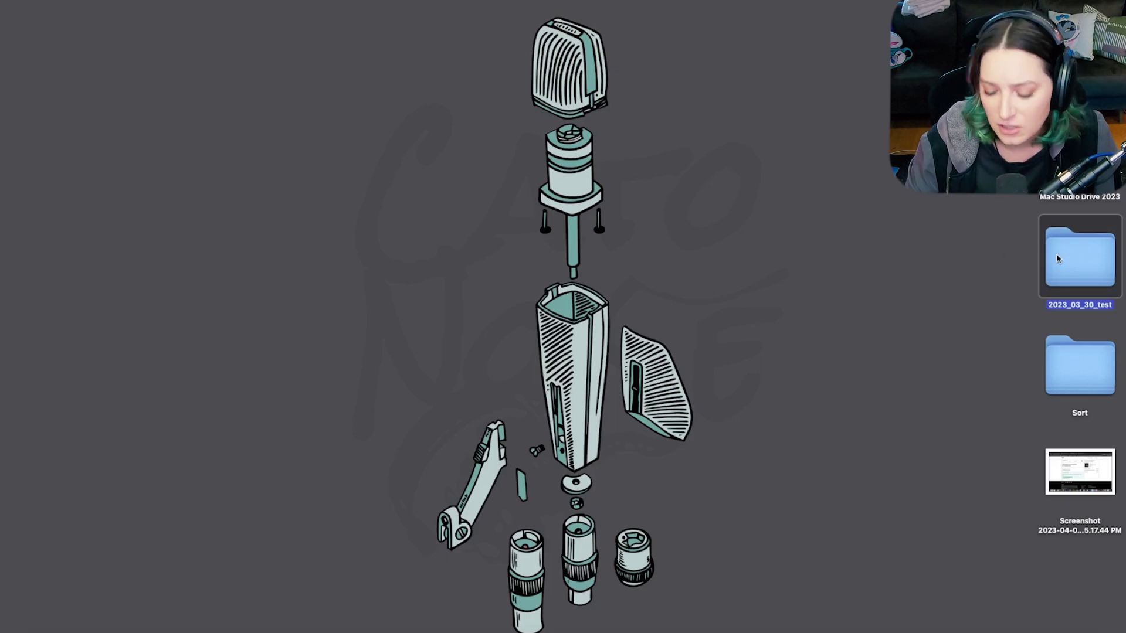